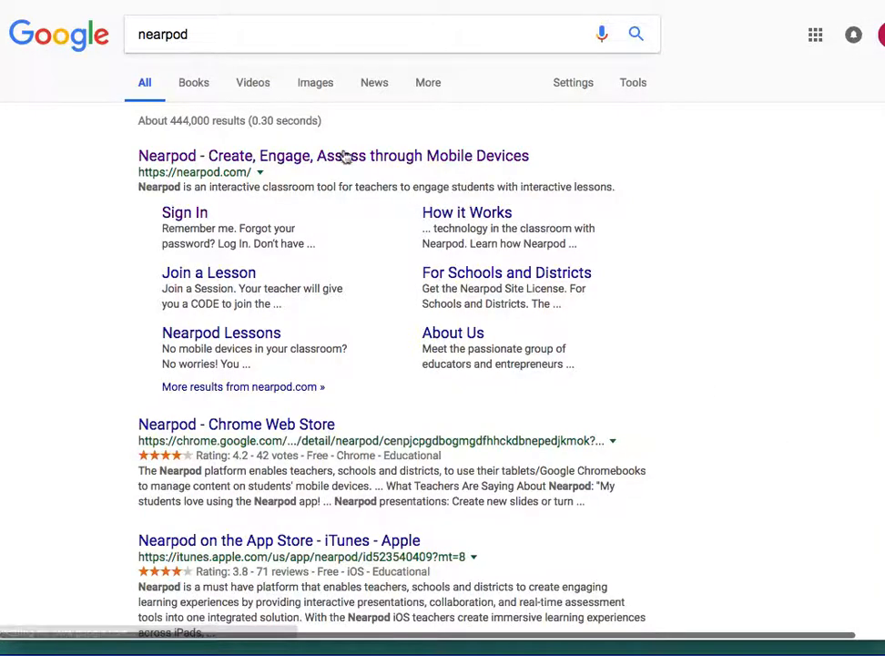
- Open the Nearpod website from the search results and start a new lesson in My Library
click(326, 158)
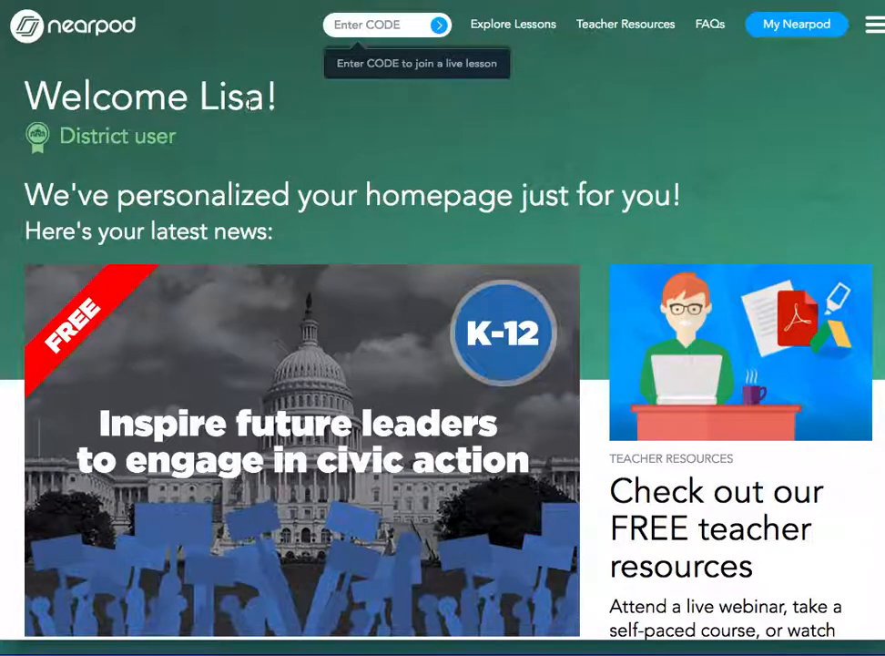
click(795, 28)
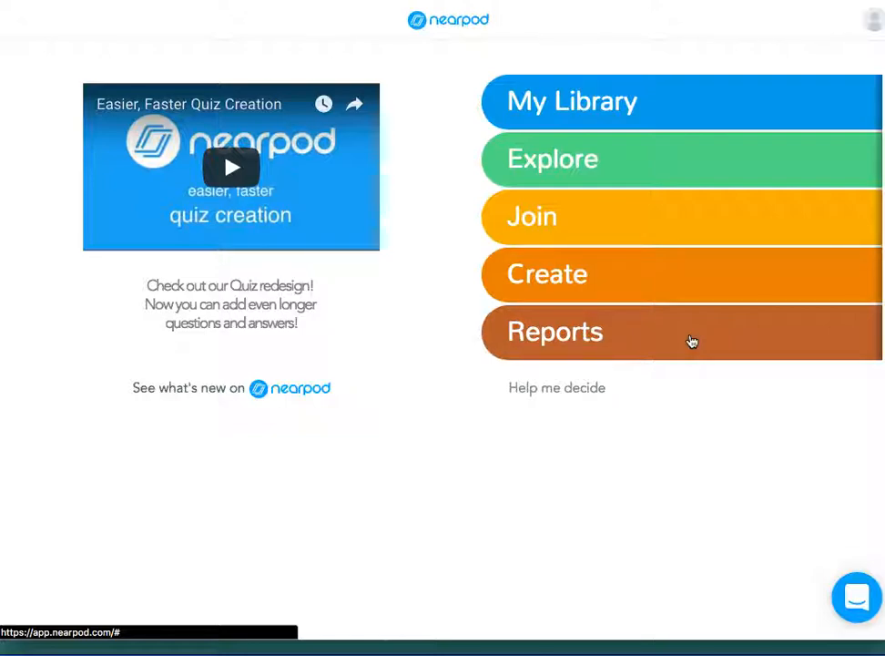
click(656, 102)
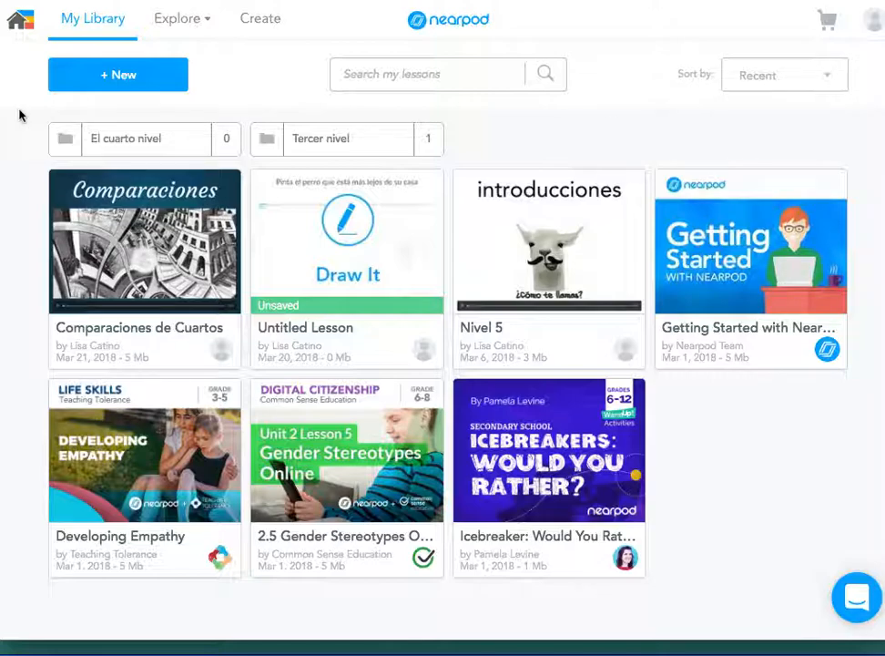
click(134, 79)
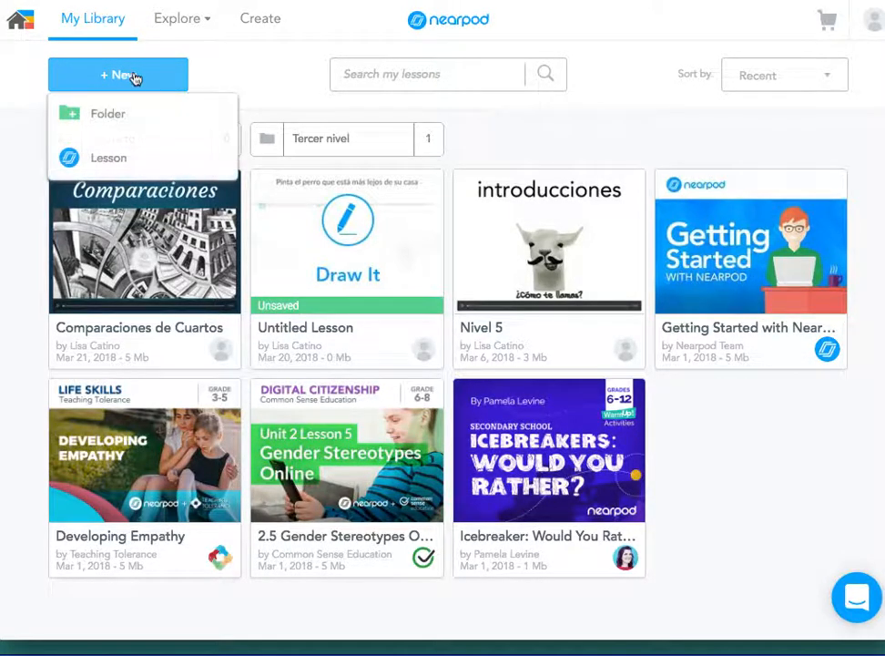
click(109, 160)
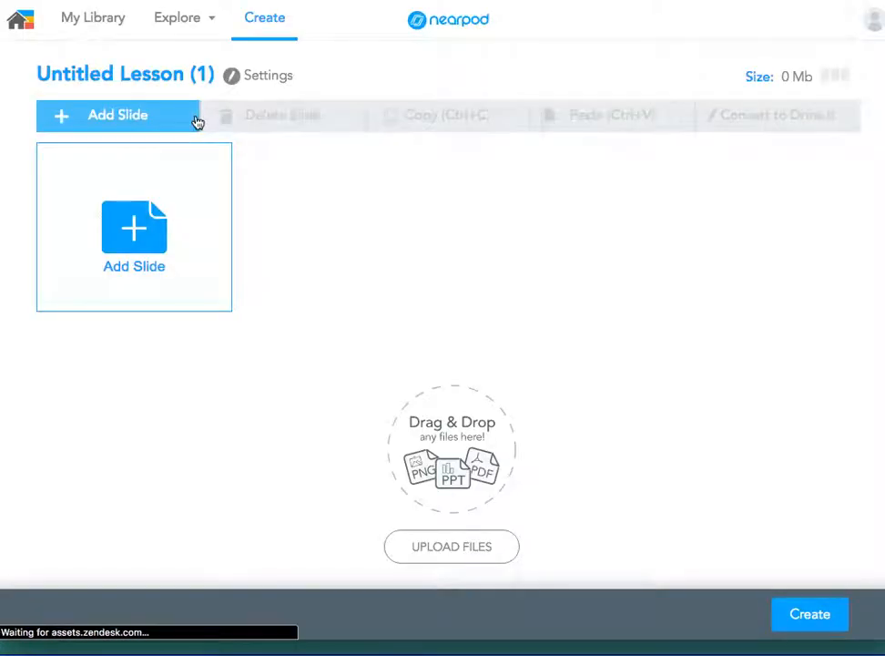
- Rename the untitled lesson as "Comparaciones"
click(172, 71)
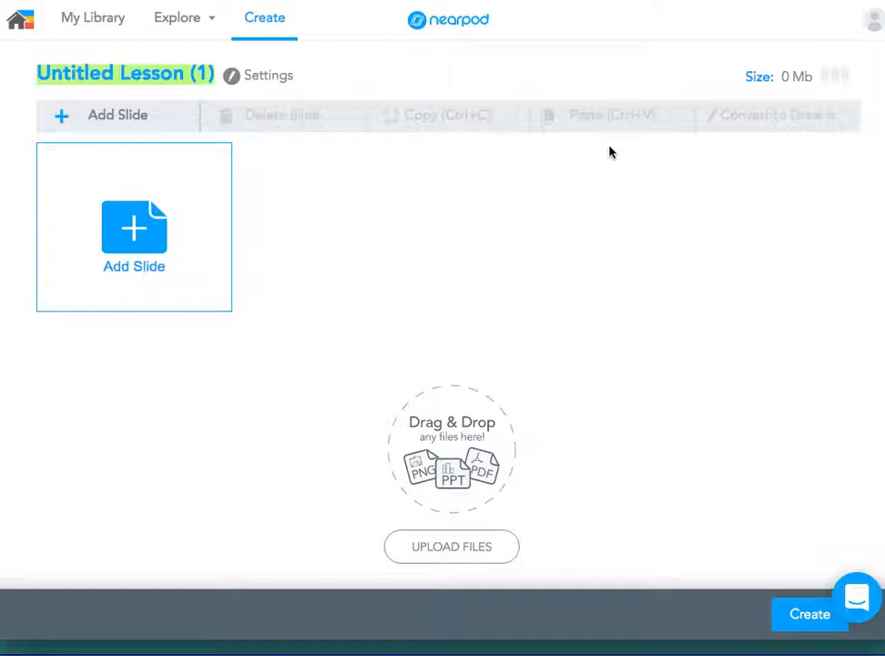
text(Com)
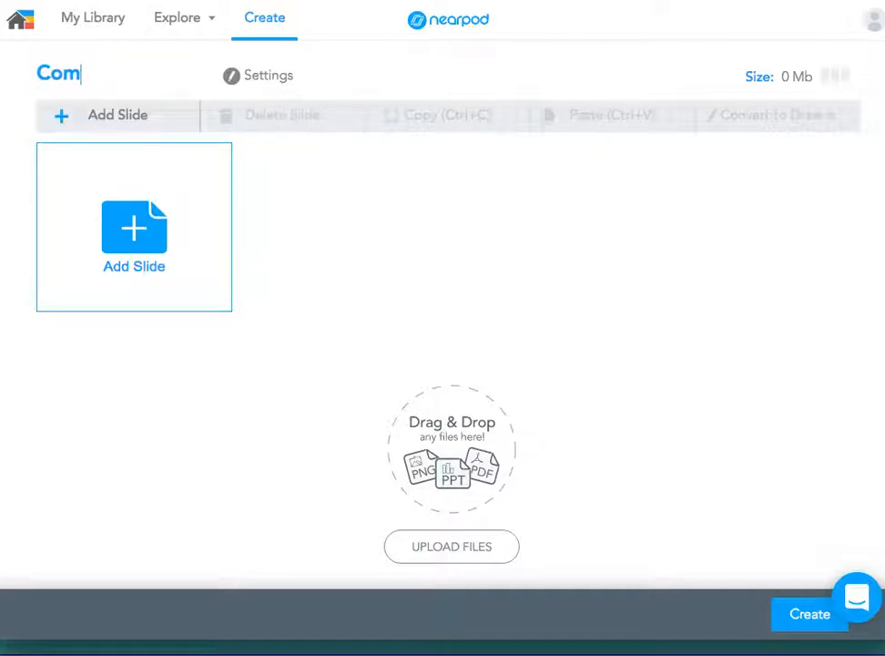
text(paraciones)
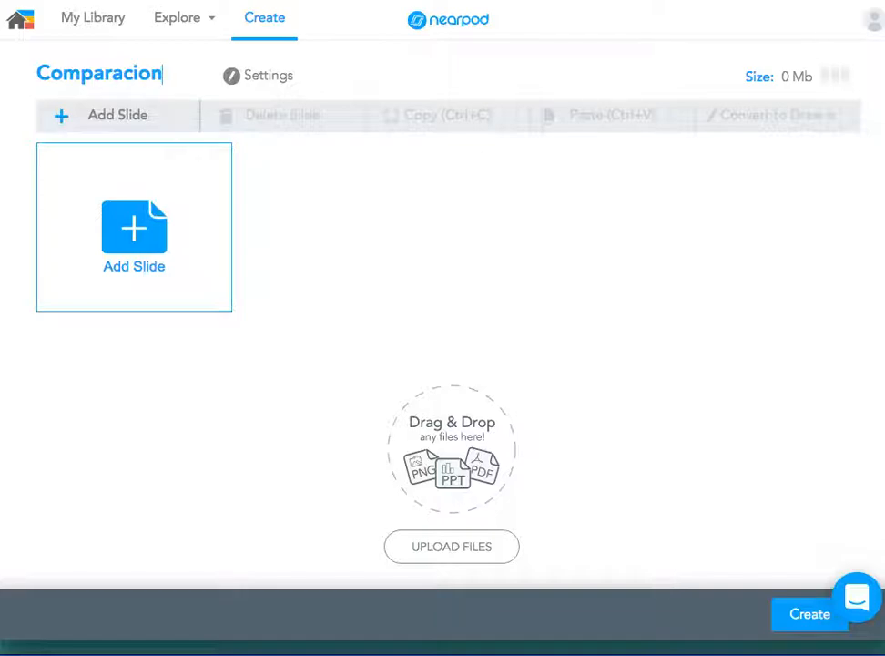
- Add a content slide to the lesson and apply the dark theme with gold title text
click(137, 227)
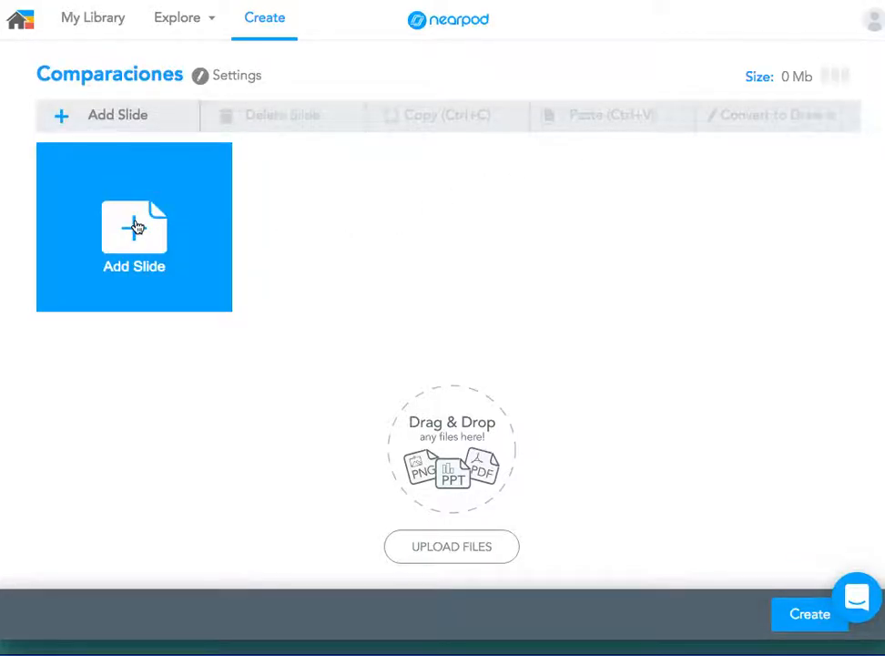
click(137, 227)
click(272, 310)
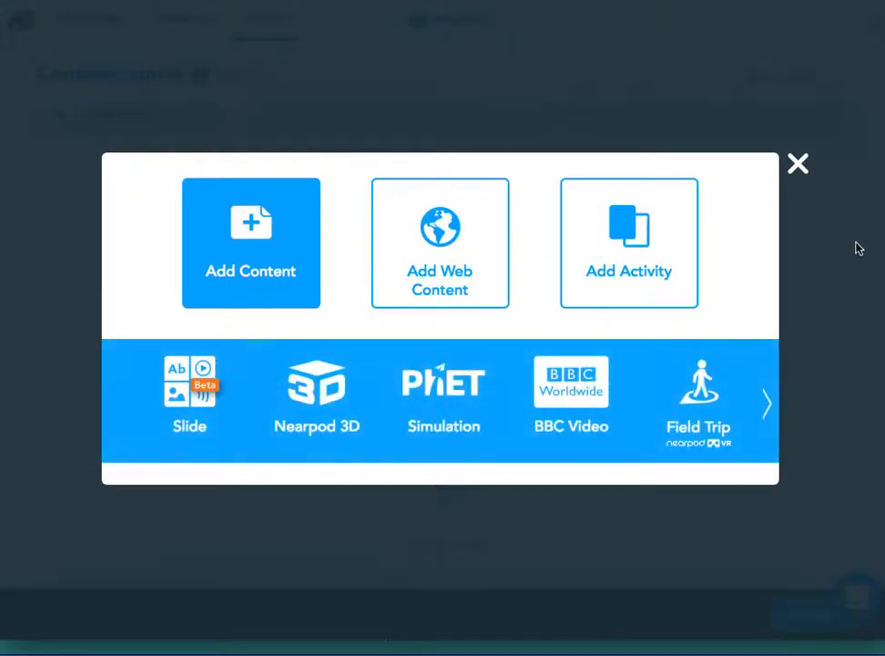
click(204, 397)
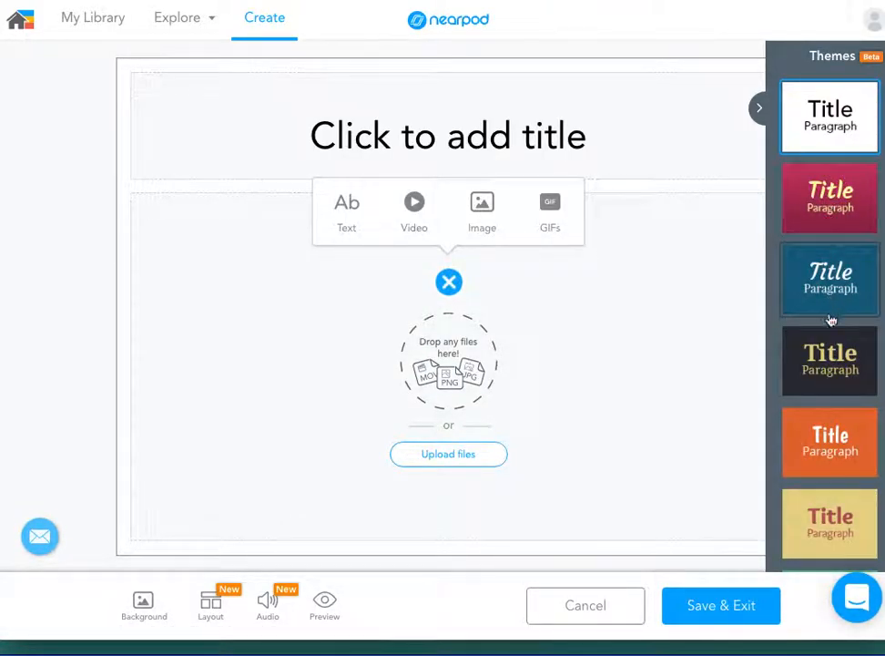
click(832, 385)
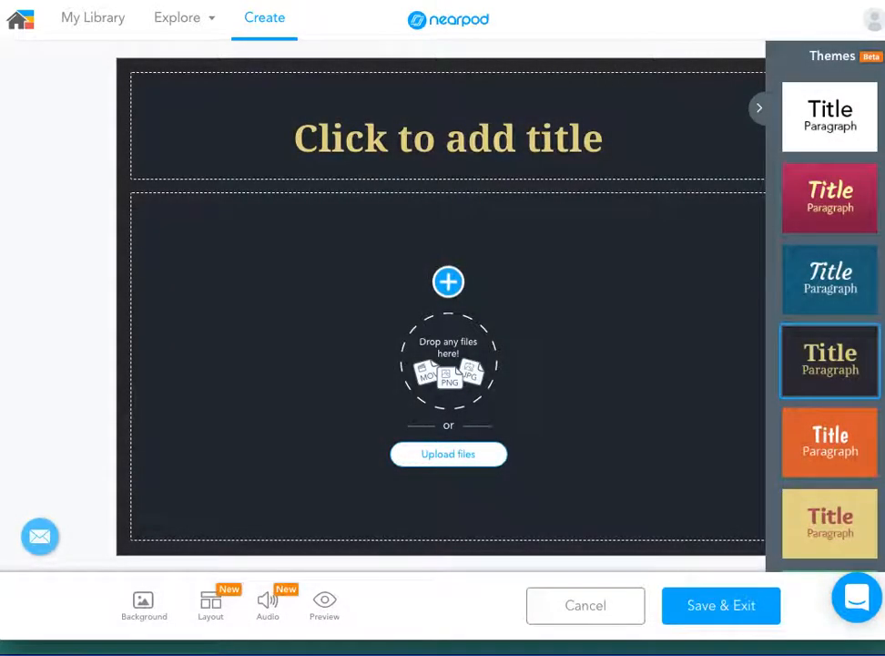
- Title the slide "La Cocina" and place the collage of four kitchen photos in the slide body
click(459, 154)
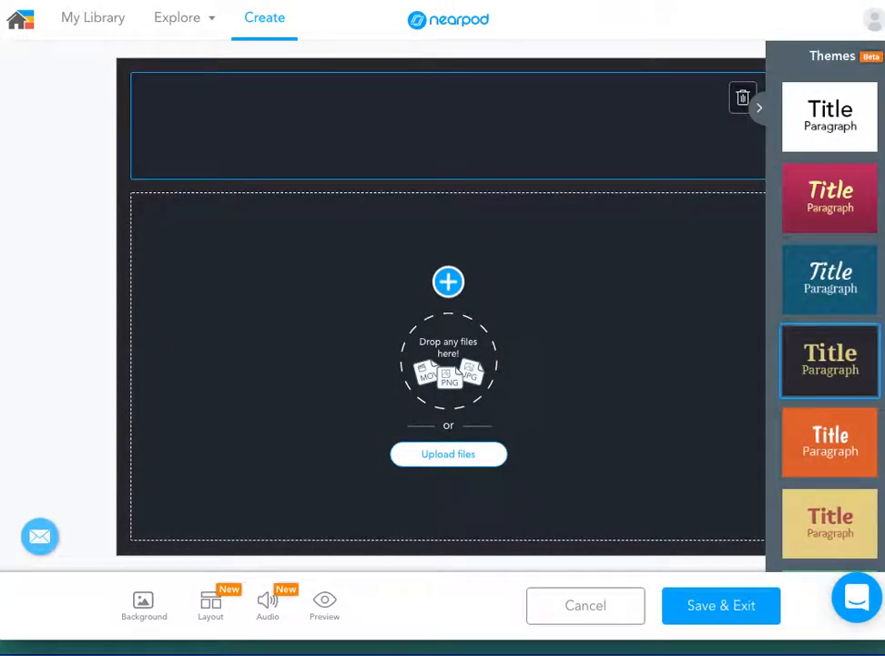
text(La )
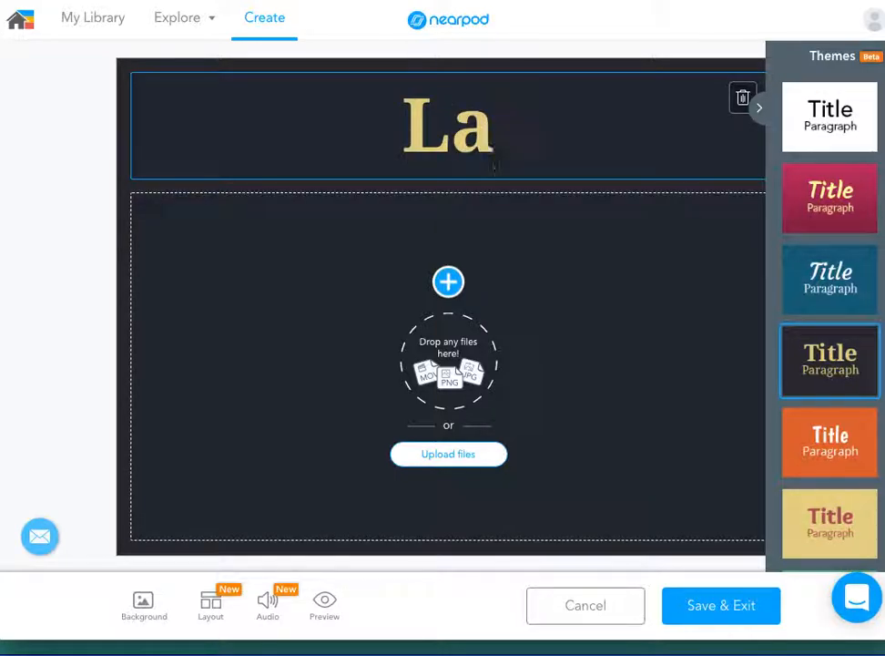
text(Cocina)
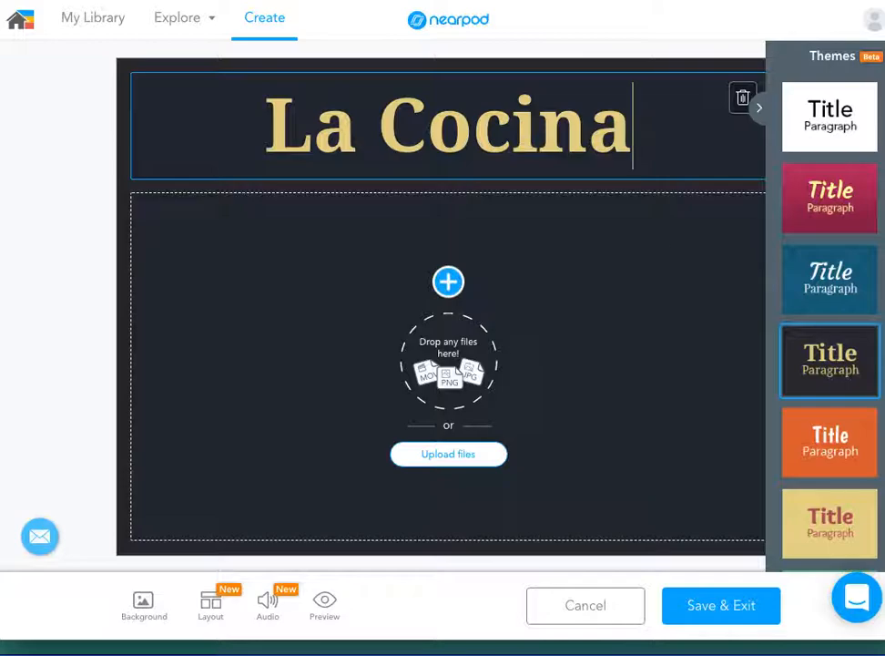
drag(758, 296, 450, 310)
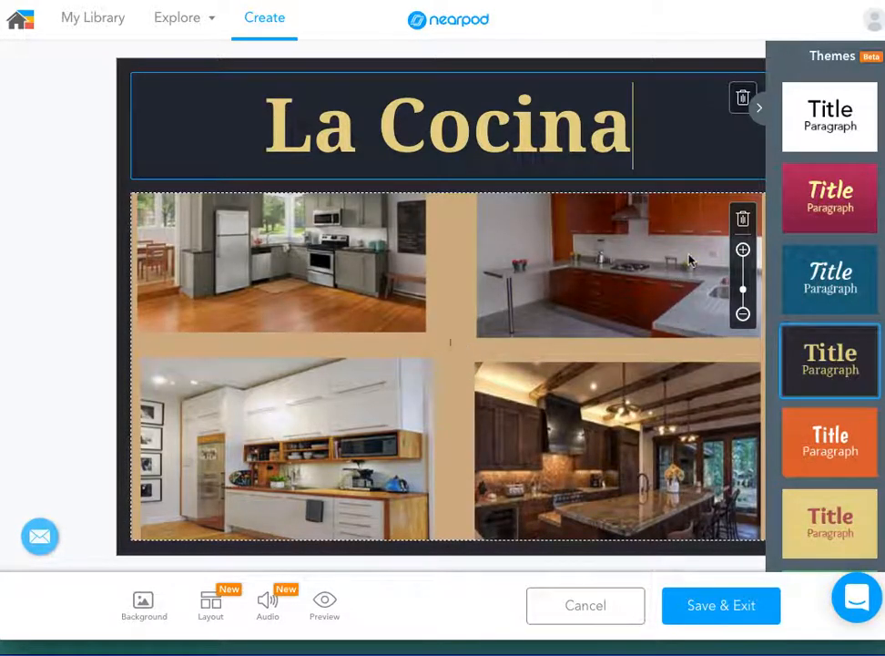
click(743, 314)
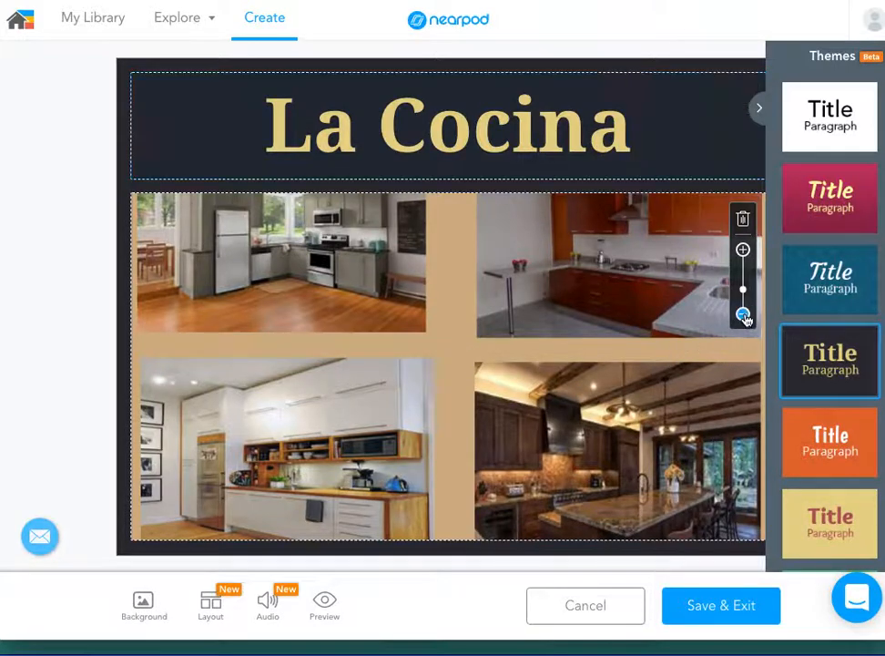
click(743, 249)
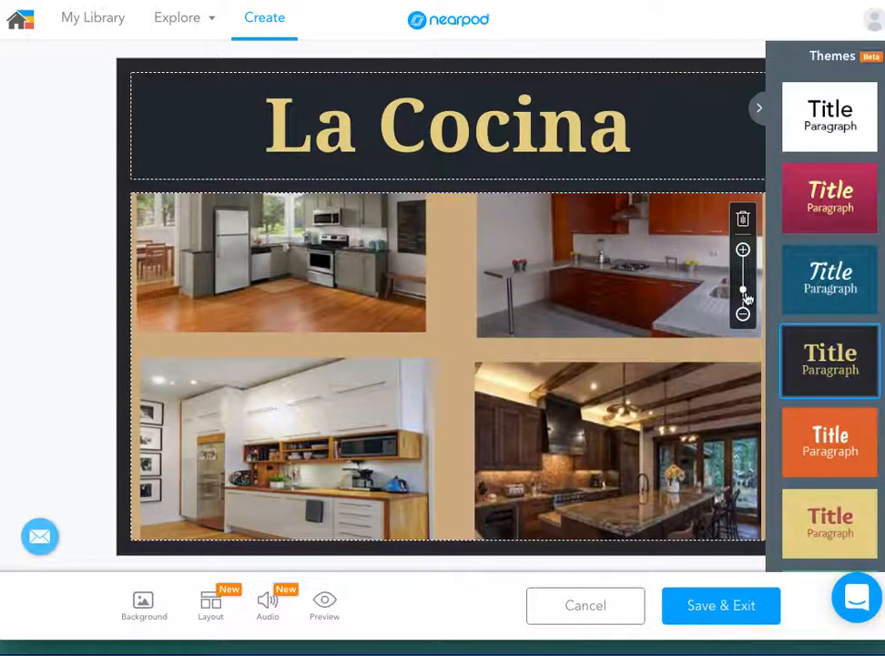
- Record a 16-second audio clip for the La Cocina slide and save the slide, accepting the lesson theme change
click(271, 600)
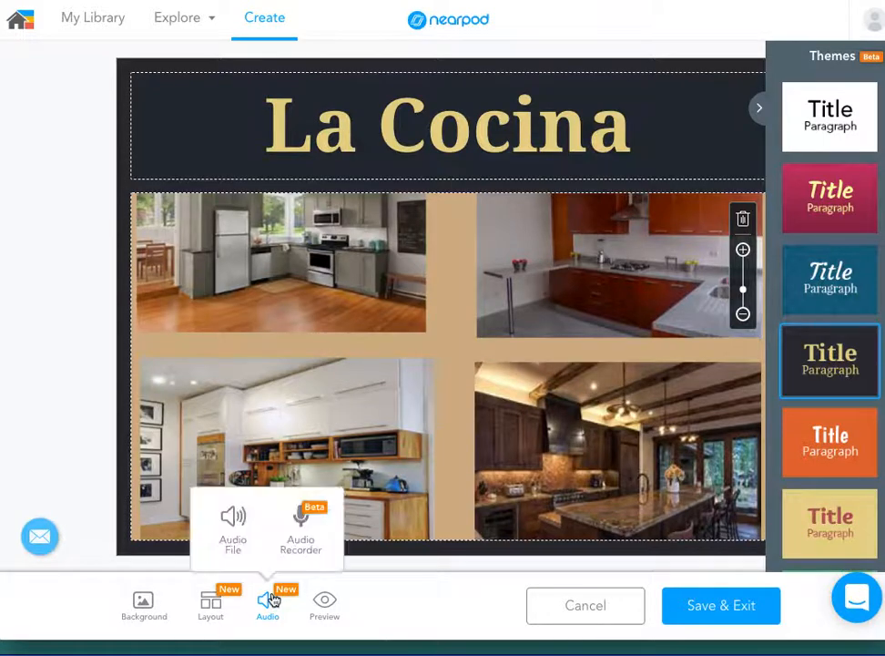
click(302, 522)
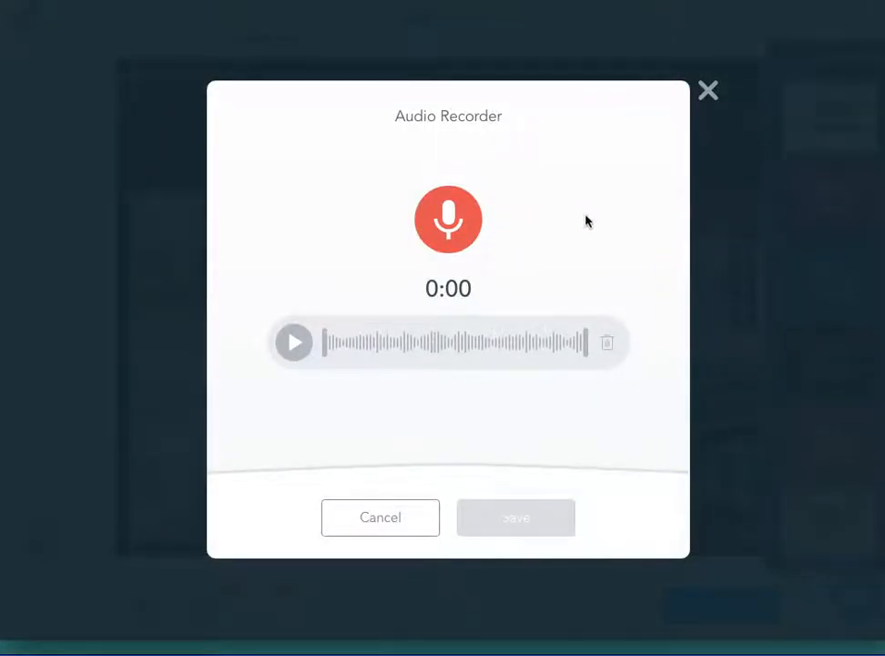
click(459, 236)
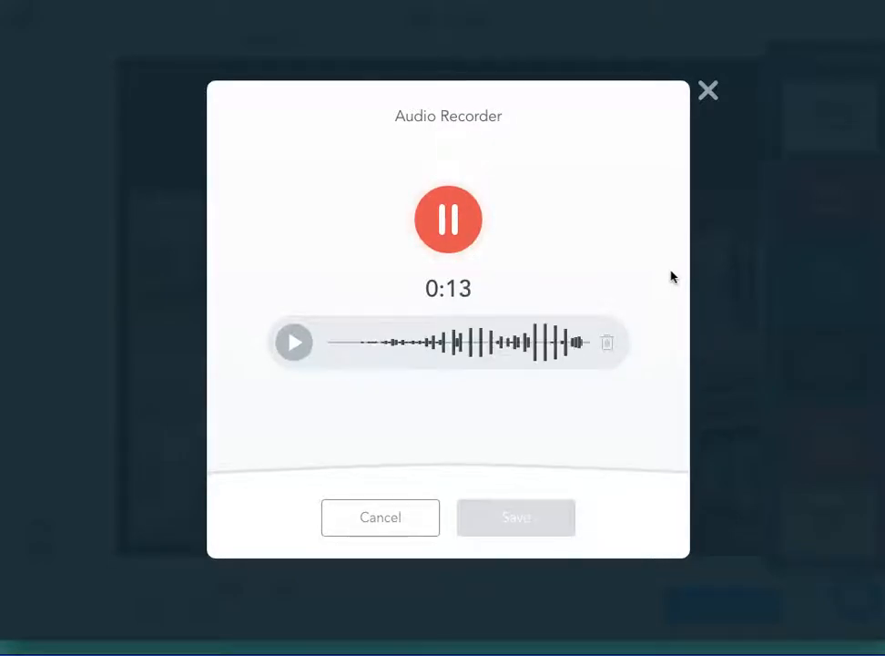
click(448, 220)
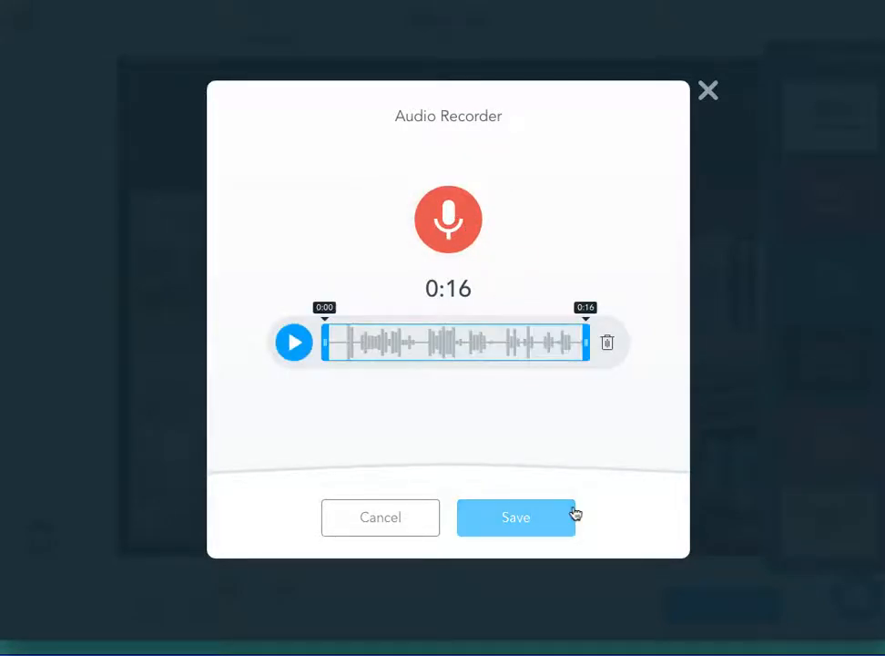
click(550, 519)
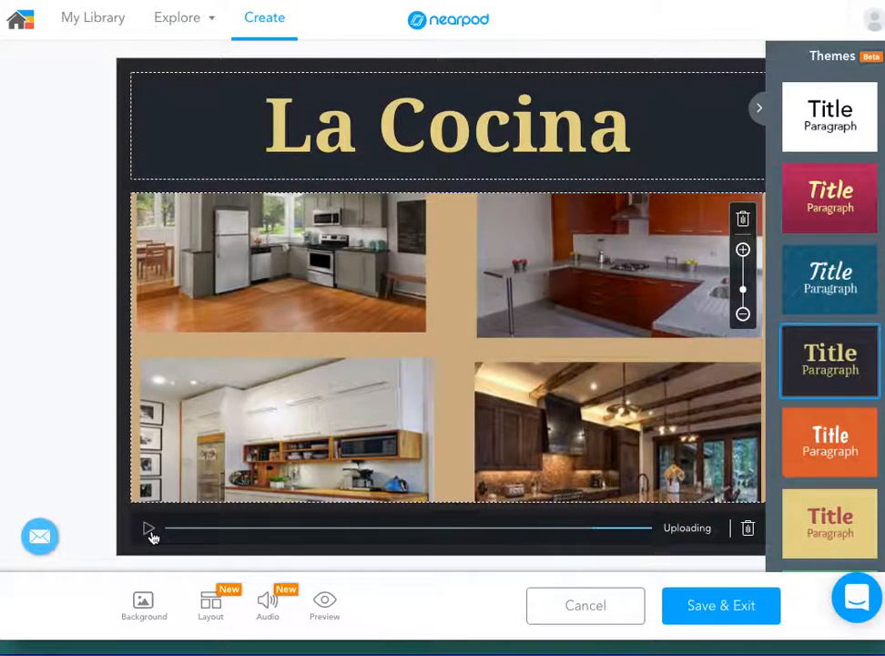
click(742, 613)
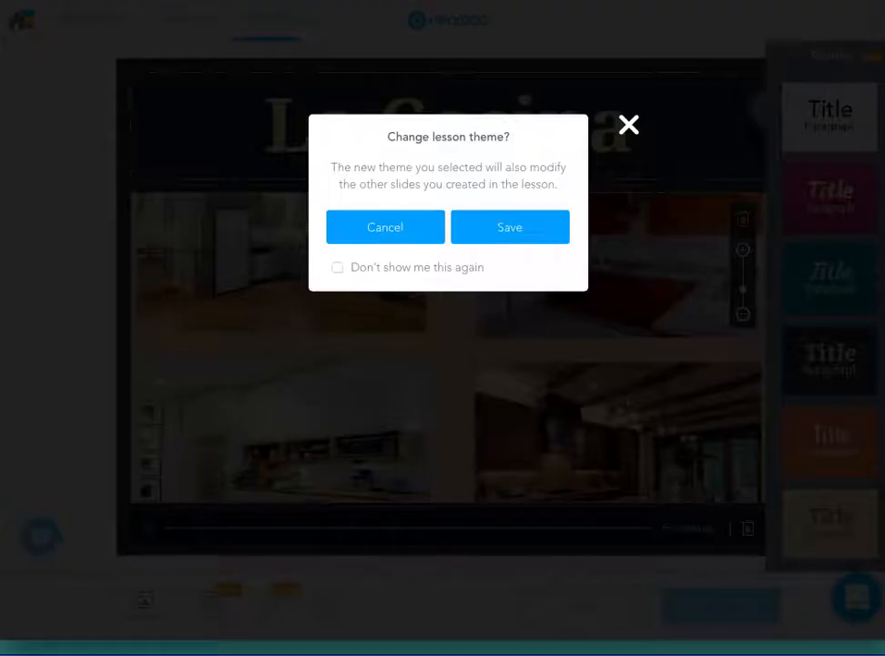
click(550, 234)
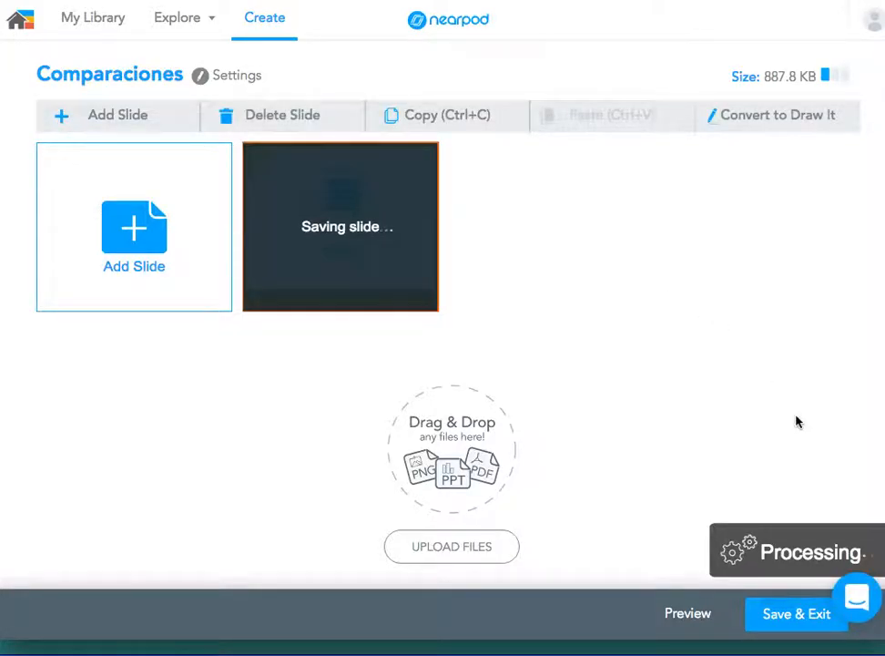
- Add a second content slide and place the two-circle Venn diagram image in its body
click(164, 245)
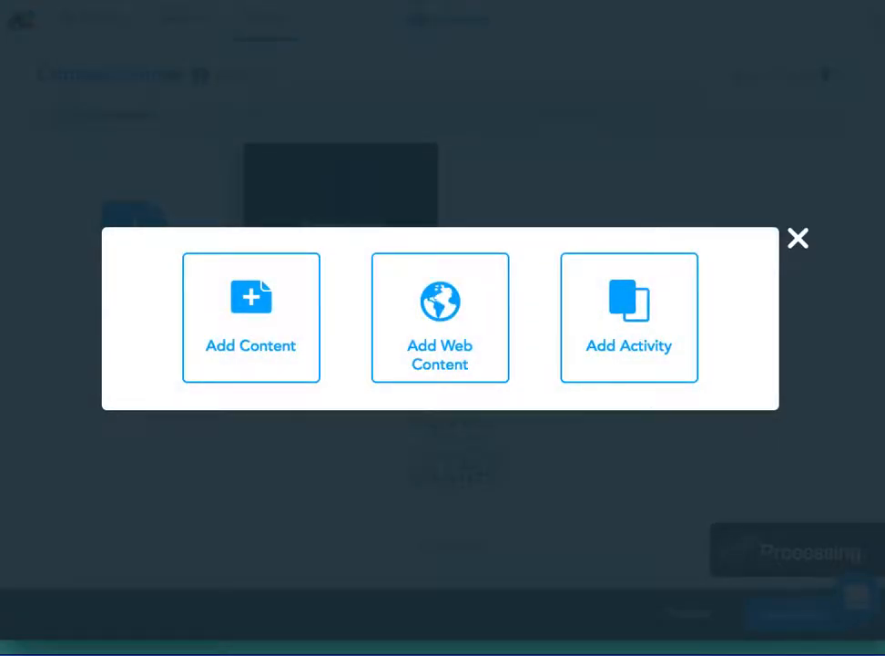
click(300, 312)
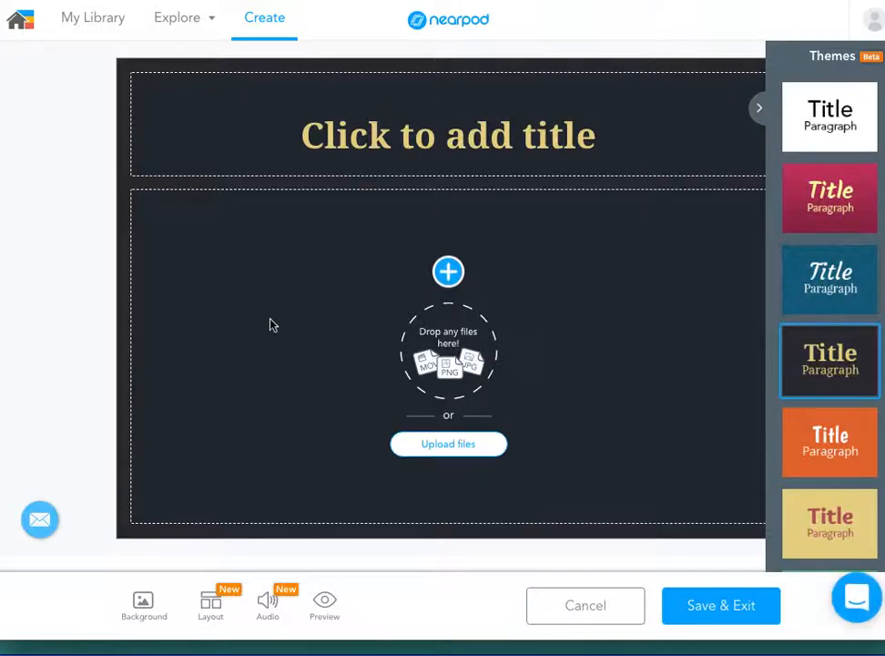
click(448, 272)
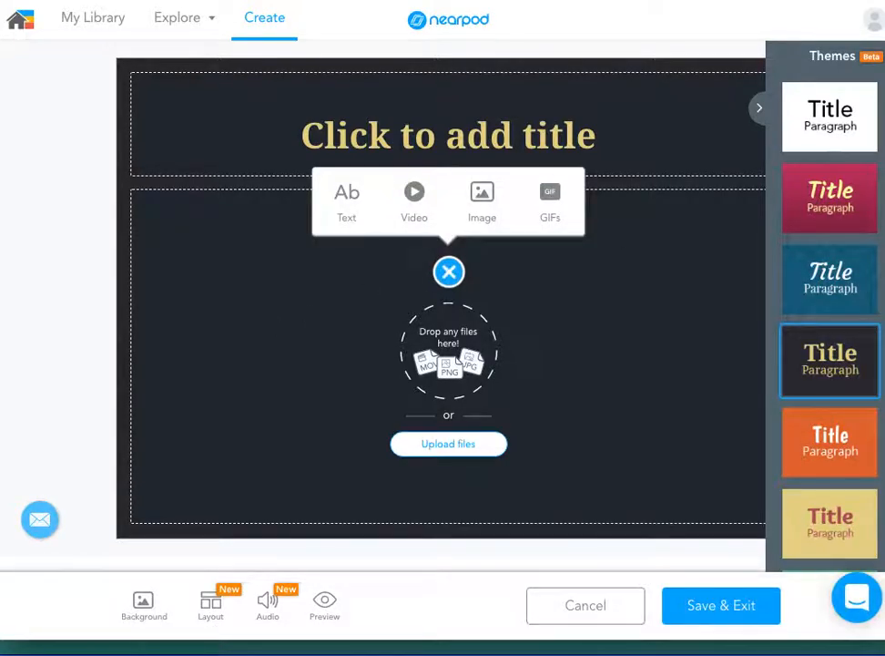
drag(583, 182, 446, 331)
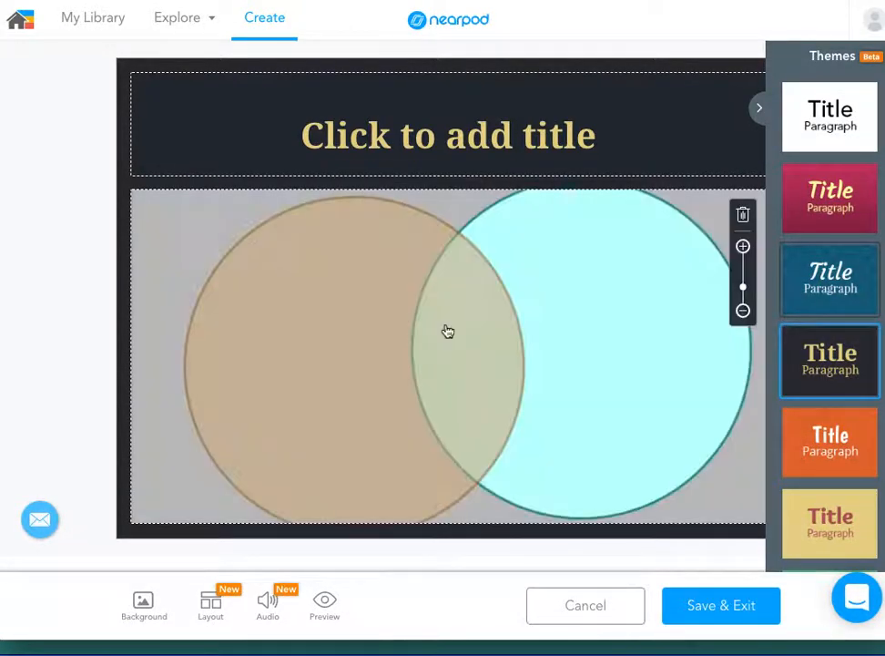
- Title the Venn diagram slide "Diagramma de venn" with "Comparaciones de Cocinas" on a second line, and save it
click(450, 153)
text(Diagramma)
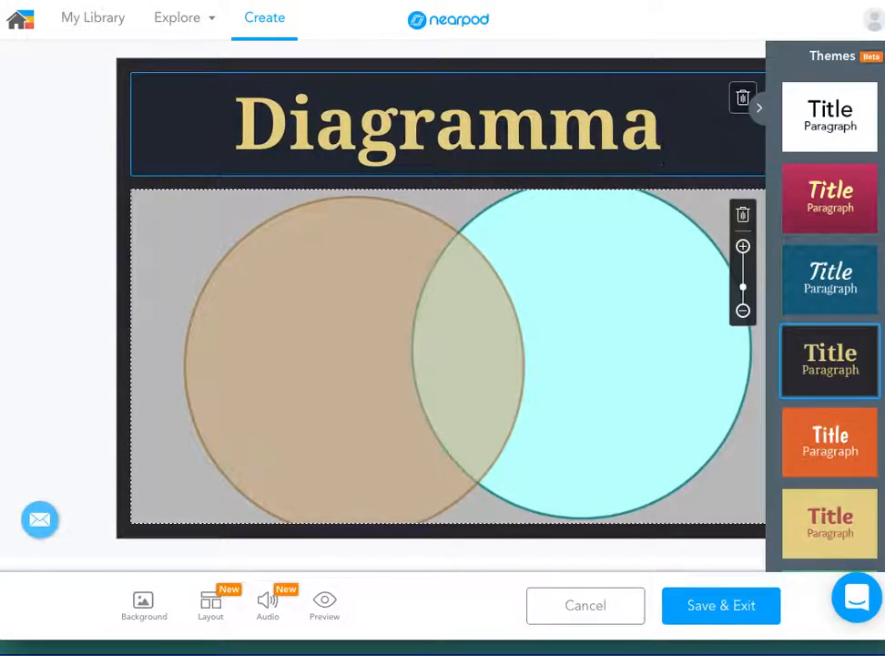
text( de ven)
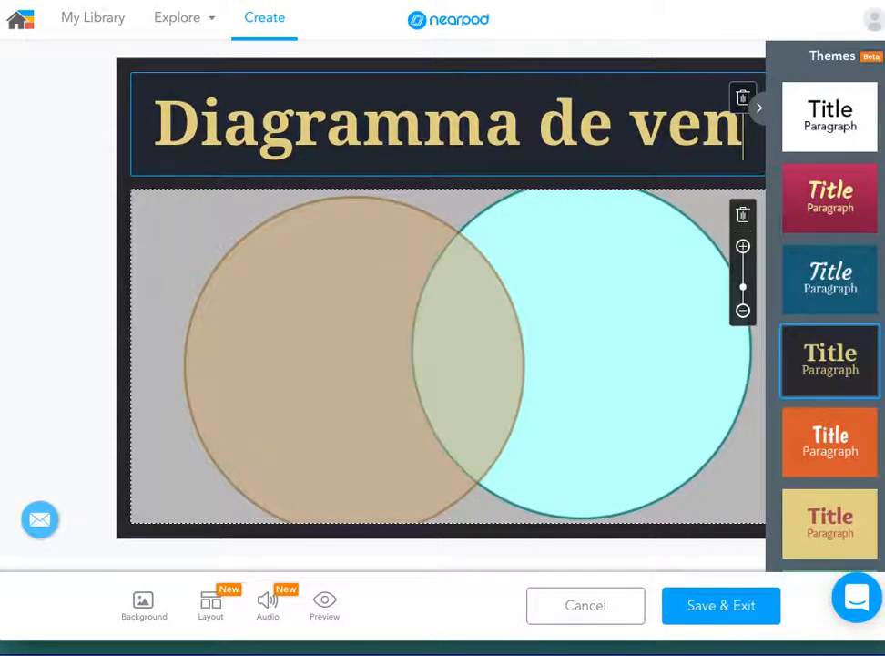
text(n)
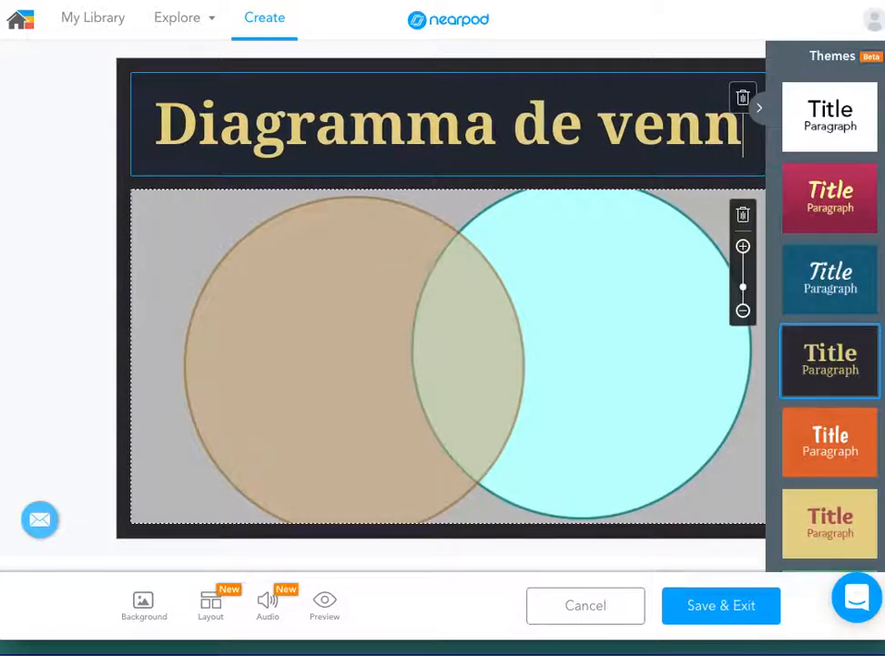
key(Return)
text(Com)
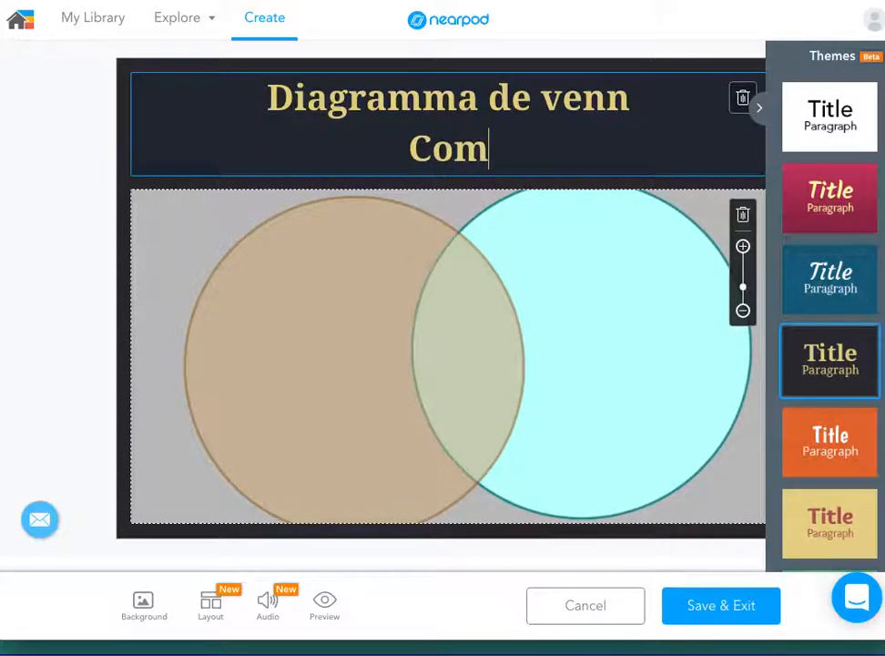
text(paraciones d)
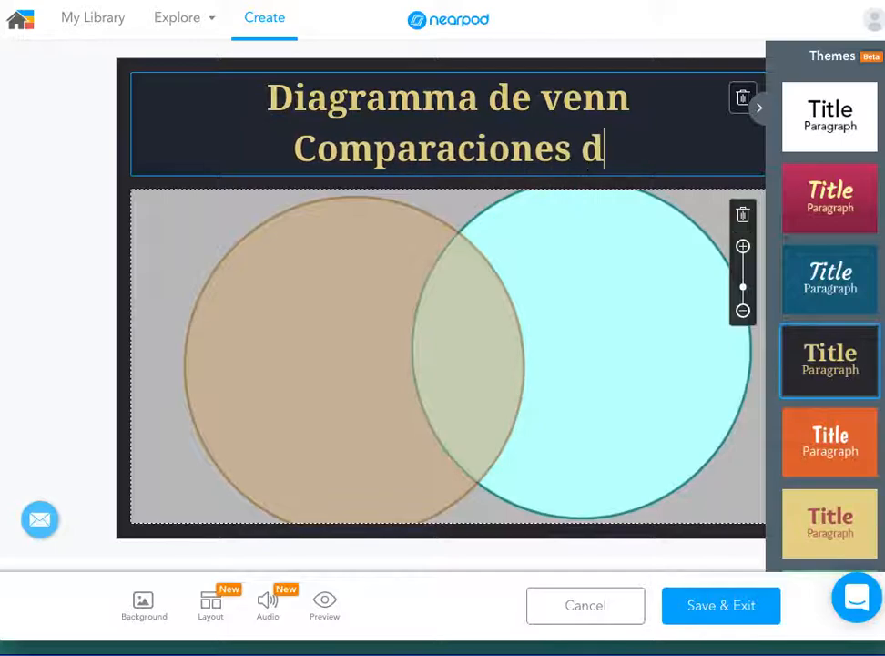
text(e Cocinas)
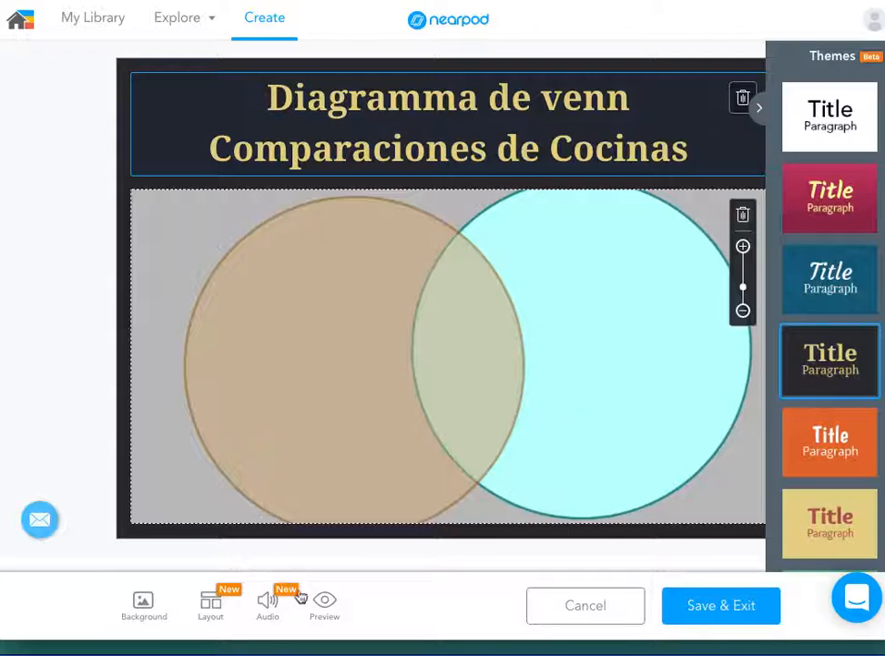
click(715, 610)
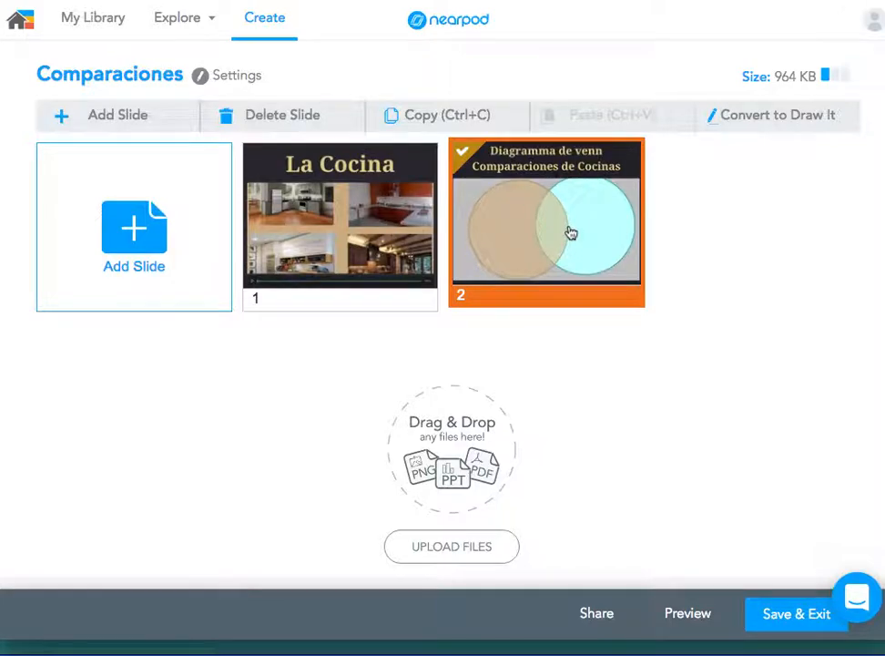
- Convert the Venn diagram slide to a Draw It activity, keeping a copy of the original, and preview the lesson
click(806, 123)
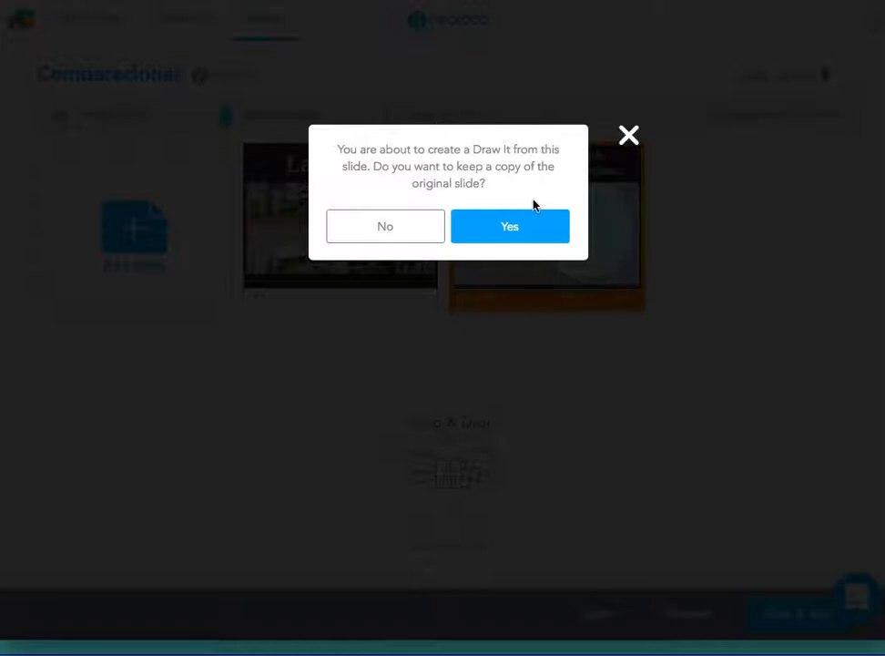
click(510, 228)
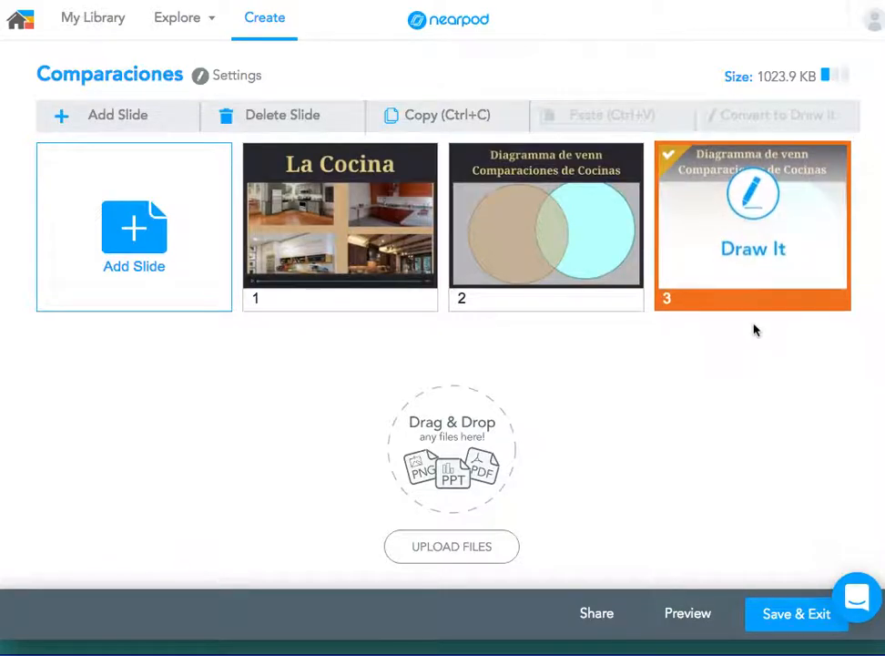
click(696, 618)
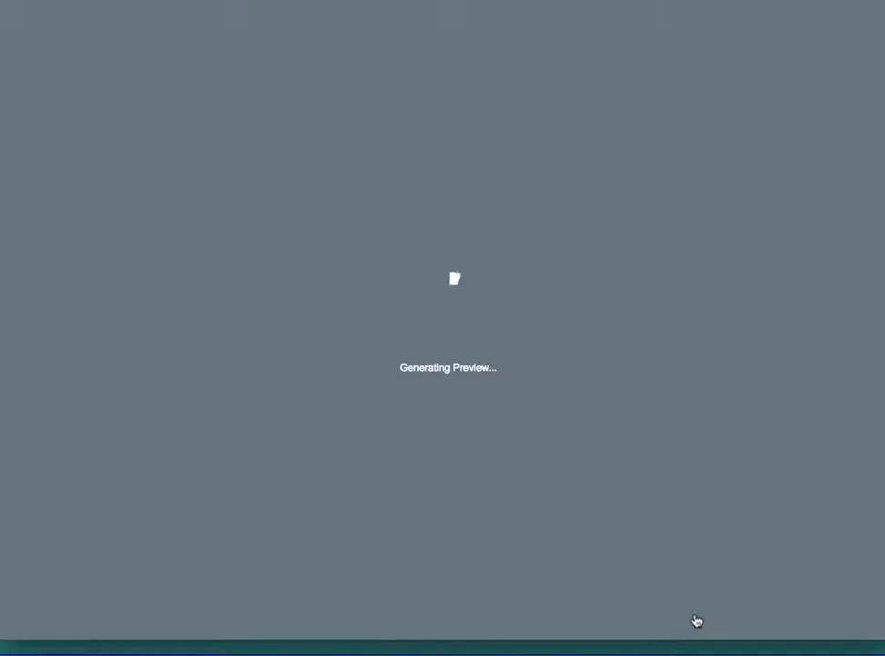